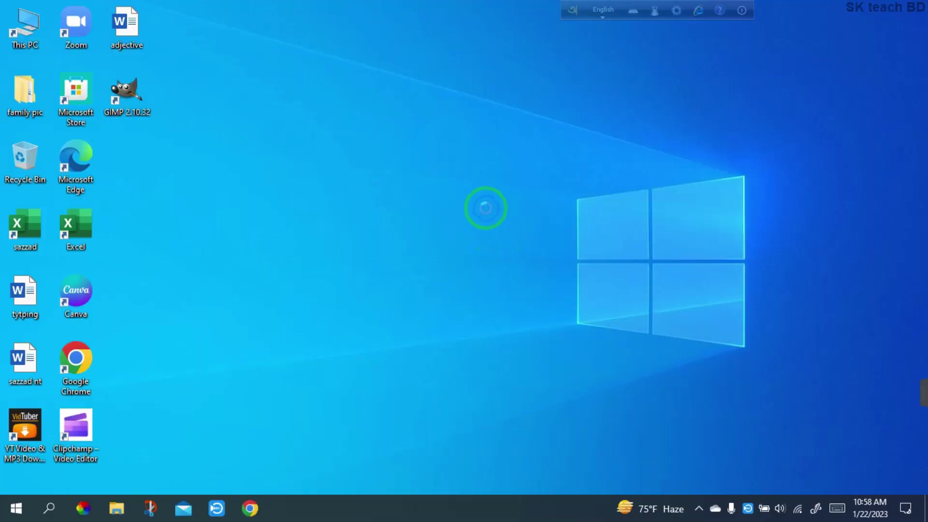
Create a Word document on the desktop with the default name, move it top-left, and open it.
{"action": "right_click", "coordinate": [487, 209]}
{"action": "mouse_move", "coordinate": [552, 367]}
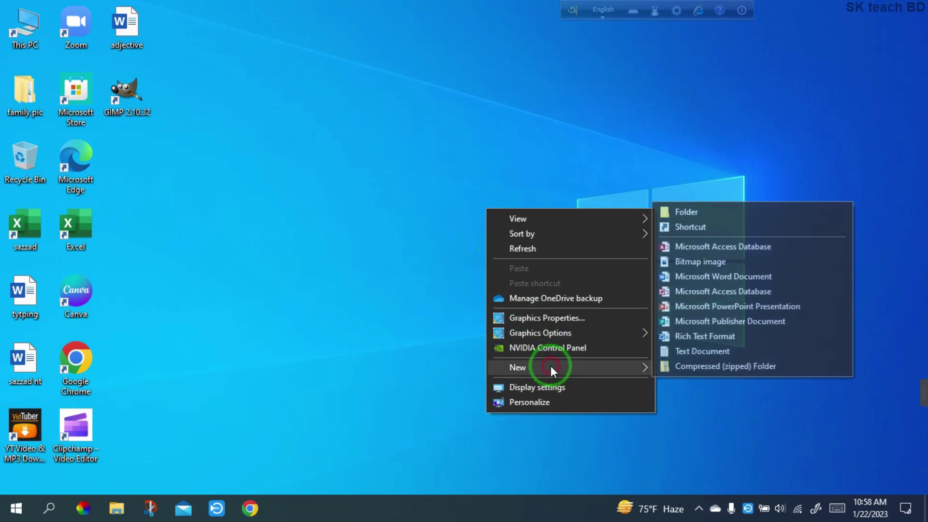
{"action": "left_click", "coordinate": [677, 277]}
{"action": "left_click", "coordinate": [523, 222]}
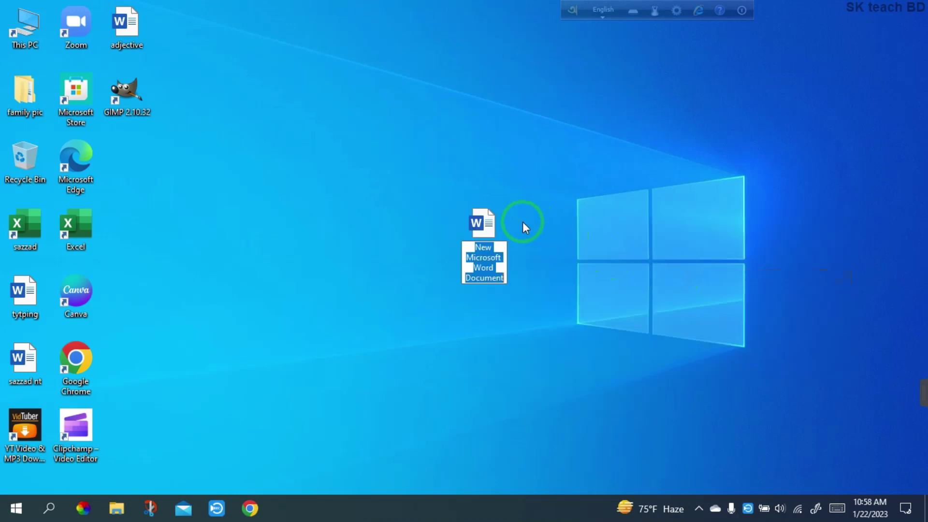
{"action": "mouse_move", "coordinate": [483, 226]}
{"action": "left_mouse_down"}
{"action": "mouse_move", "coordinate": [343, 172]}
{"action": "mouse_move", "coordinate": [286, 94]}
{"action": "left_mouse_up"}
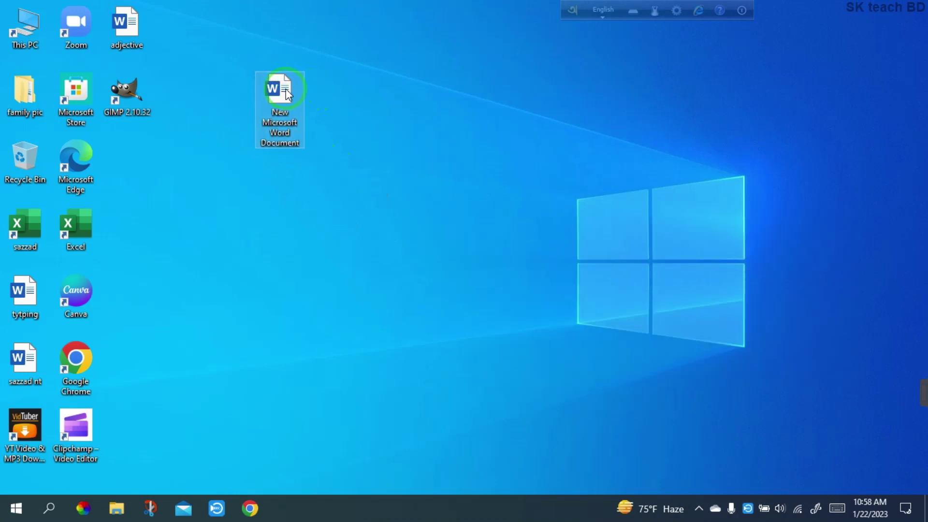
{"action": "double_click", "coordinate": [282, 91]}
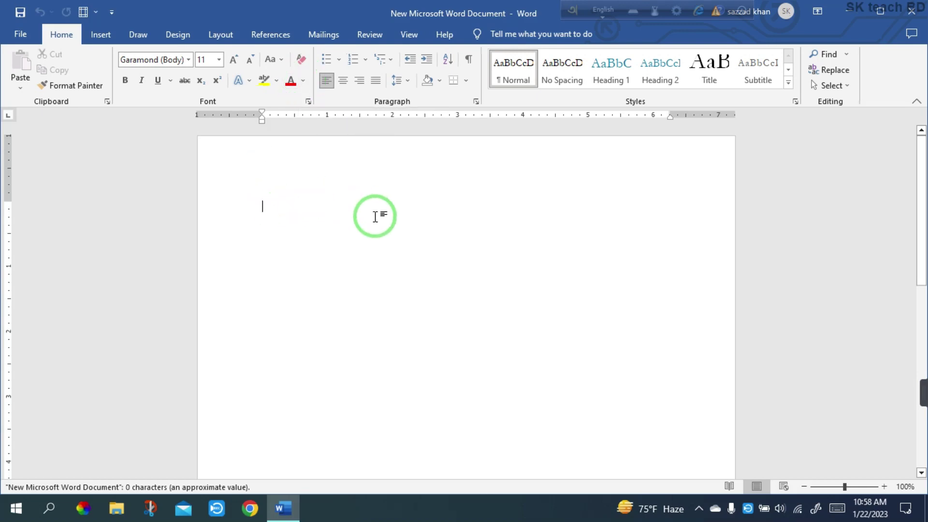
Show the Insert tab's Cover Page gallery of built-in designs like Austin, Banded and Facet.
{"action": "left_click", "coordinate": [111, 35]}
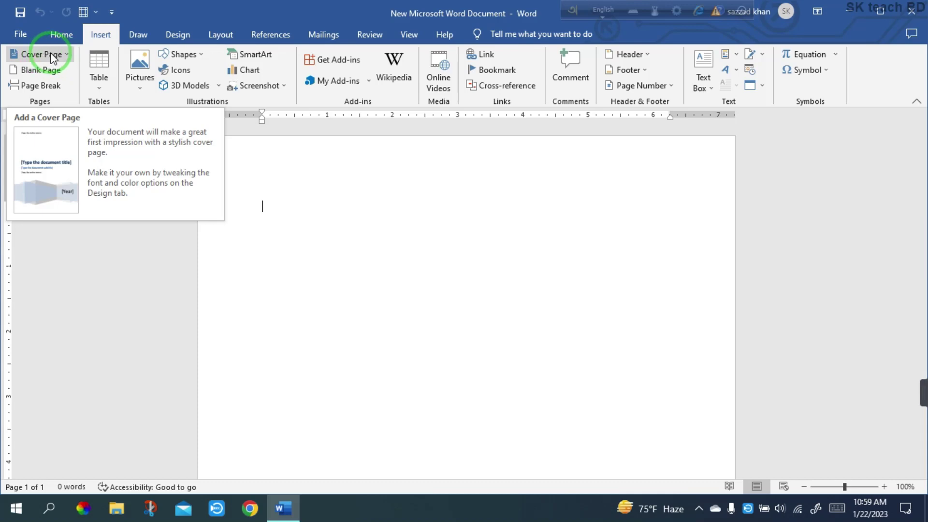
{"action": "left_click", "coordinate": [46, 51]}
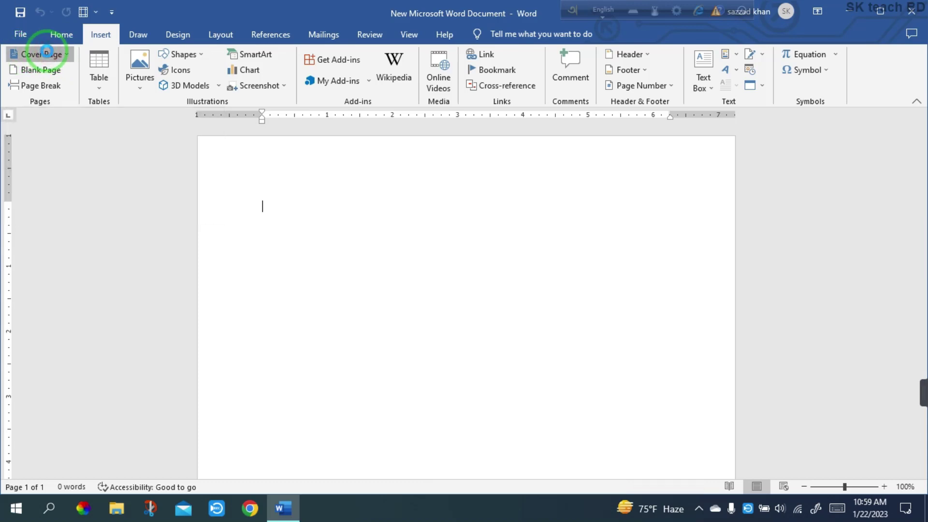
{"action": "left_click", "coordinate": [232, 151]}
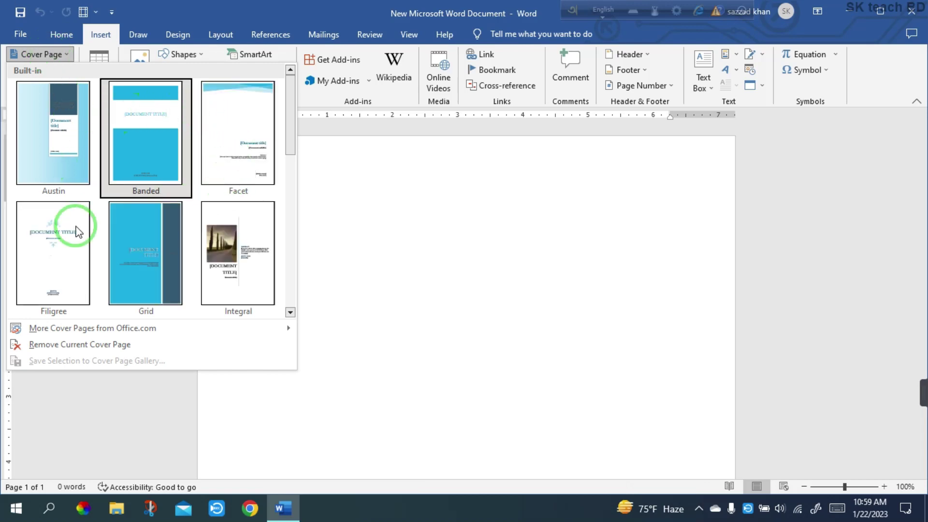
Browse the cover page designs and insert the Whisp cover page at the front.
{"action": "scroll", "coordinate": [195, 217], "scroll_direction": "down", "scroll_amount": 5}
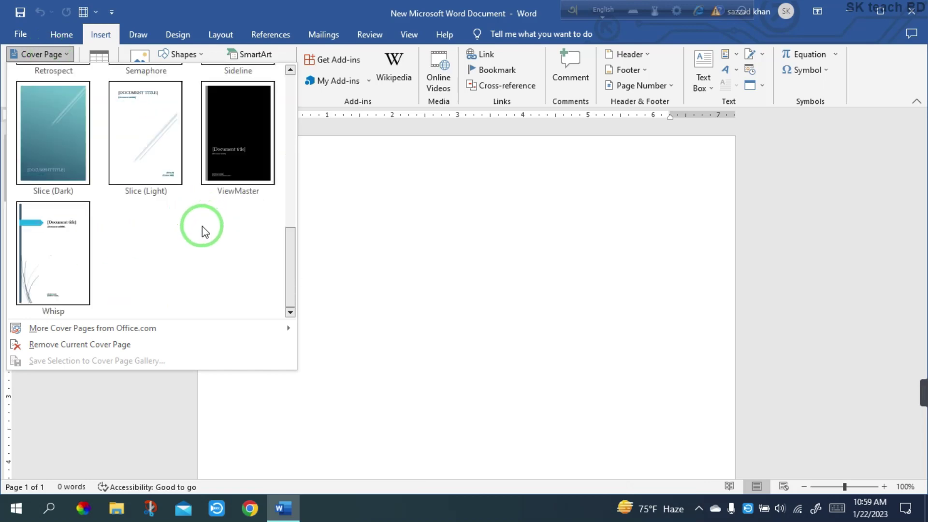
{"action": "scroll", "coordinate": [202, 239], "scroll_direction": "up", "scroll_amount": 5}
{"action": "scroll", "coordinate": [203, 240], "scroll_direction": "down", "scroll_amount": 5}
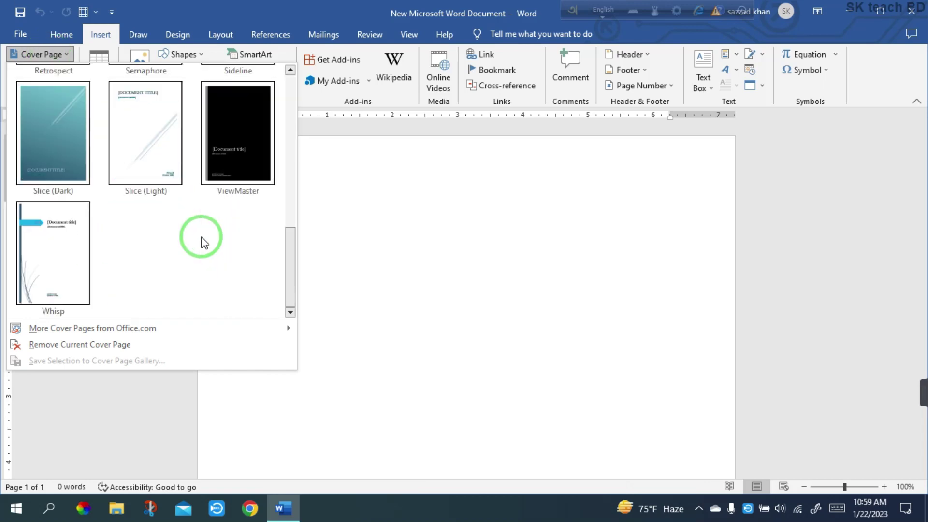
{"action": "scroll", "coordinate": [203, 240], "scroll_direction": "up", "scroll_amount": 5}
{"action": "scroll", "coordinate": [204, 240], "scroll_direction": "down", "scroll_amount": 5}
{"action": "scroll", "coordinate": [201, 242], "scroll_direction": "up", "scroll_amount": 5}
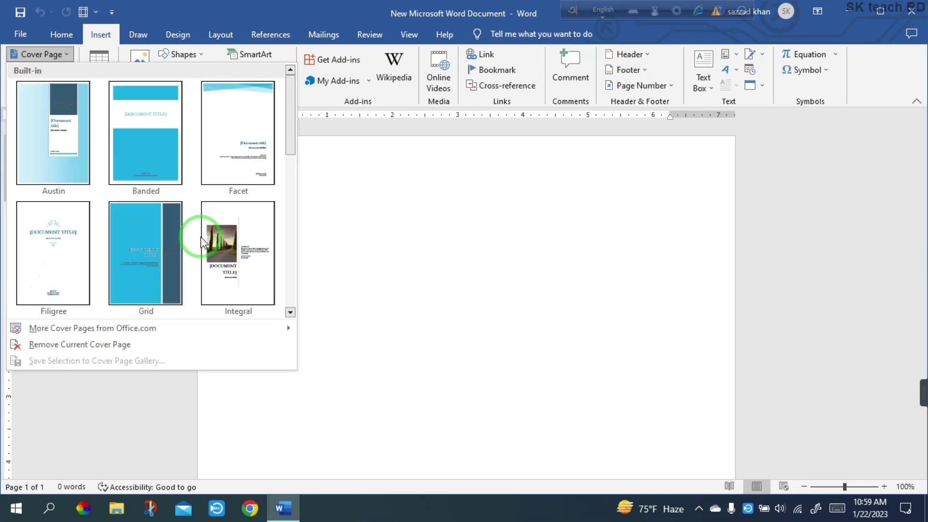
{"action": "scroll", "coordinate": [201, 242], "scroll_direction": "down", "scroll_amount": 5}
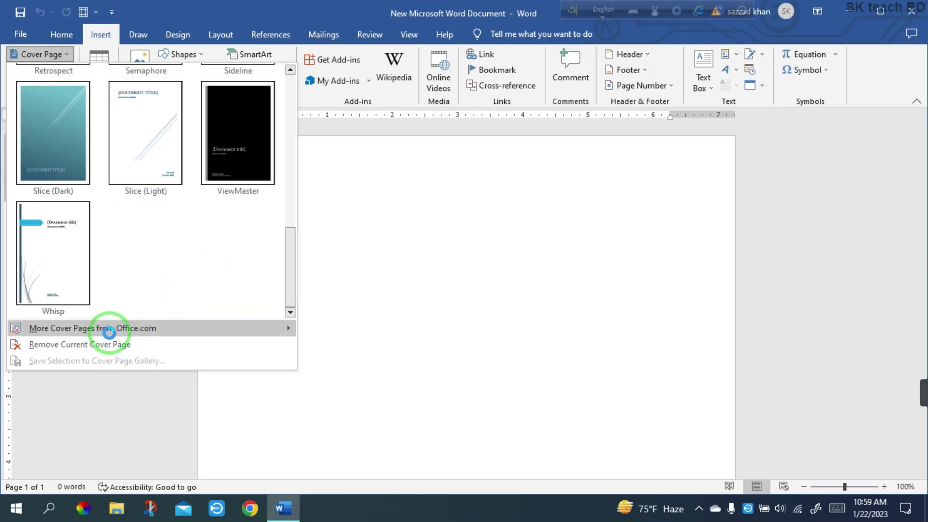
{"action": "mouse_move", "coordinate": [91, 328]}
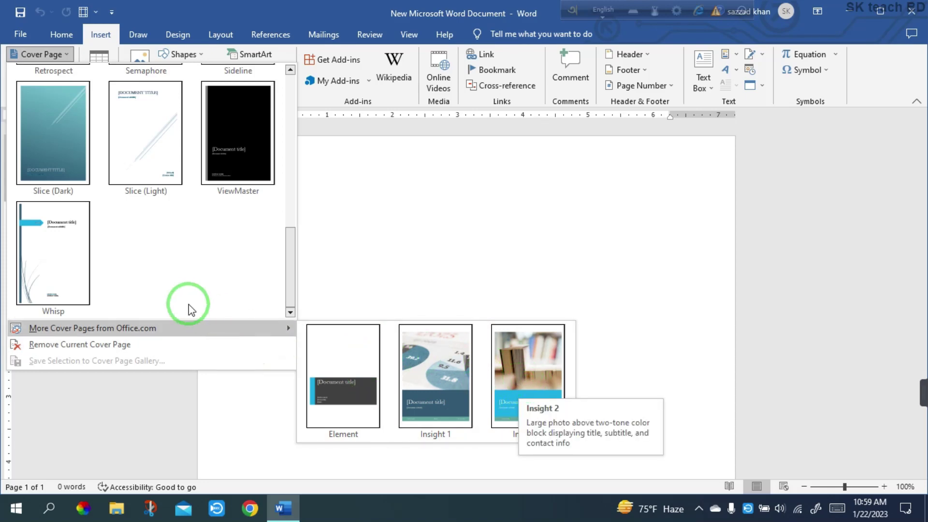
{"action": "scroll", "coordinate": [175, 291], "scroll_direction": "up", "scroll_amount": 5}
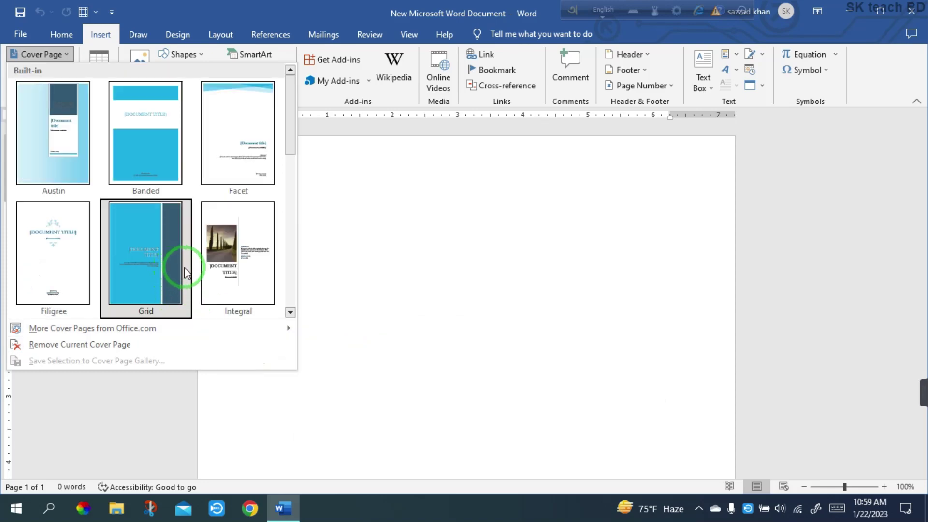
{"action": "scroll", "coordinate": [126, 164], "scroll_direction": "down", "scroll_amount": 5}
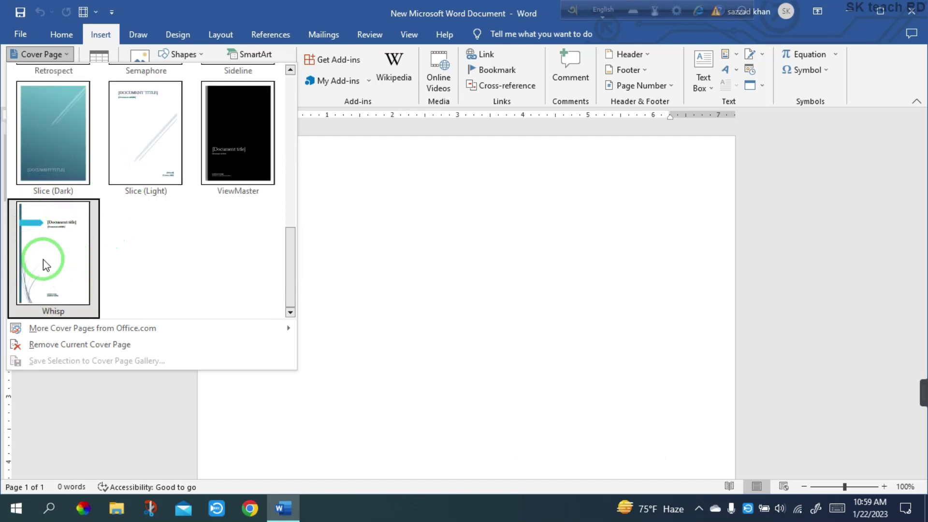
{"action": "left_click", "coordinate": [52, 250]}
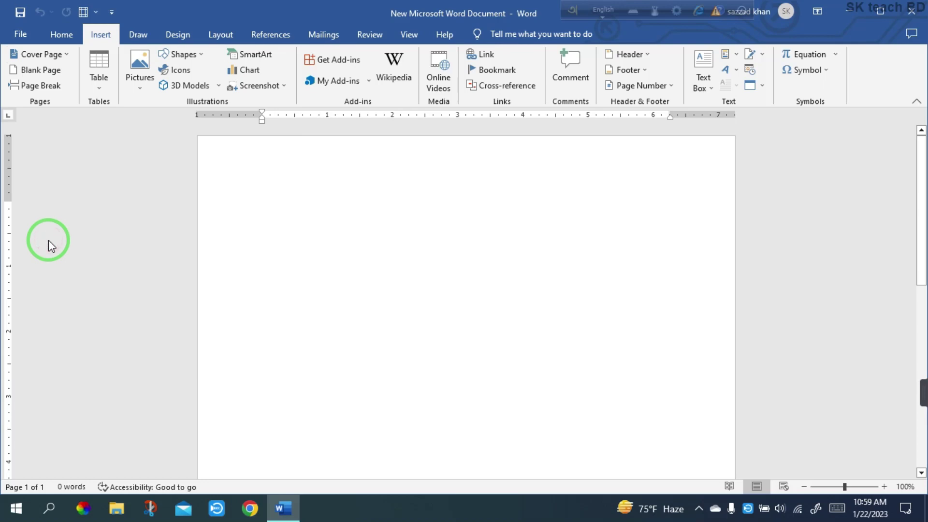
Look over the Whisp cover page and try selecting the [Document title] placeholder.
{"action": "scroll", "coordinate": [370, 210], "scroll_direction": "down", "scroll_amount": 5}
{"action": "scroll", "coordinate": [377, 232], "scroll_direction": "down", "scroll_amount": 8}
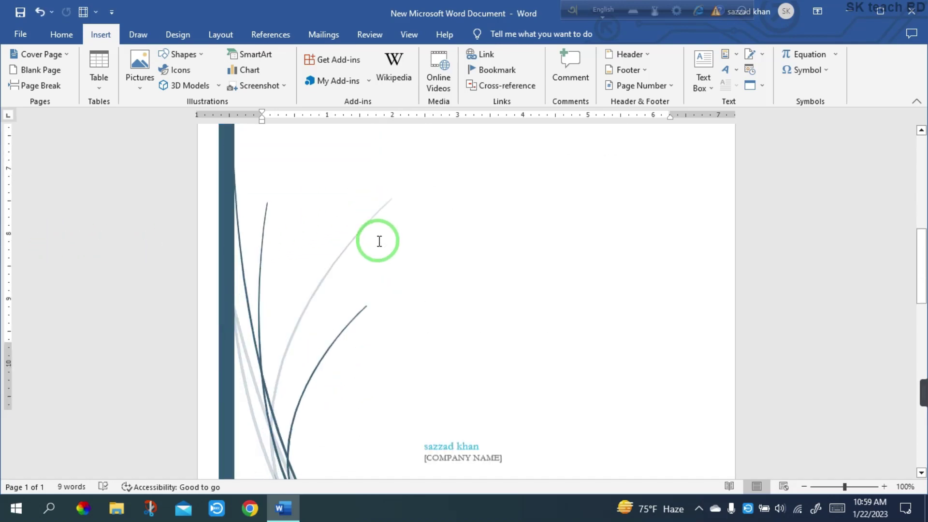
{"action": "scroll", "coordinate": [379, 242], "scroll_direction": "down", "scroll_amount": 3}
{"action": "scroll", "coordinate": [435, 265], "scroll_direction": "up", "scroll_amount": 5}
{"action": "scroll", "coordinate": [452, 265], "scroll_direction": "up", "scroll_amount": 5}
{"action": "scroll", "coordinate": [455, 269], "scroll_direction": "up", "scroll_amount": 5}
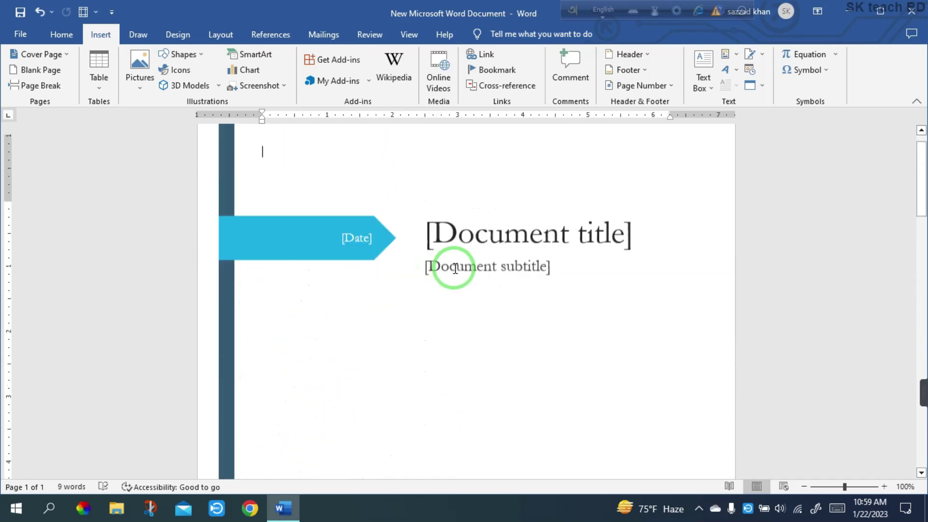
{"action": "scroll", "coordinate": [453, 267], "scroll_direction": "up", "scroll_amount": 1}
{"action": "left_click_drag", "start_coordinate": [436, 288], "coordinate": [595, 287]}
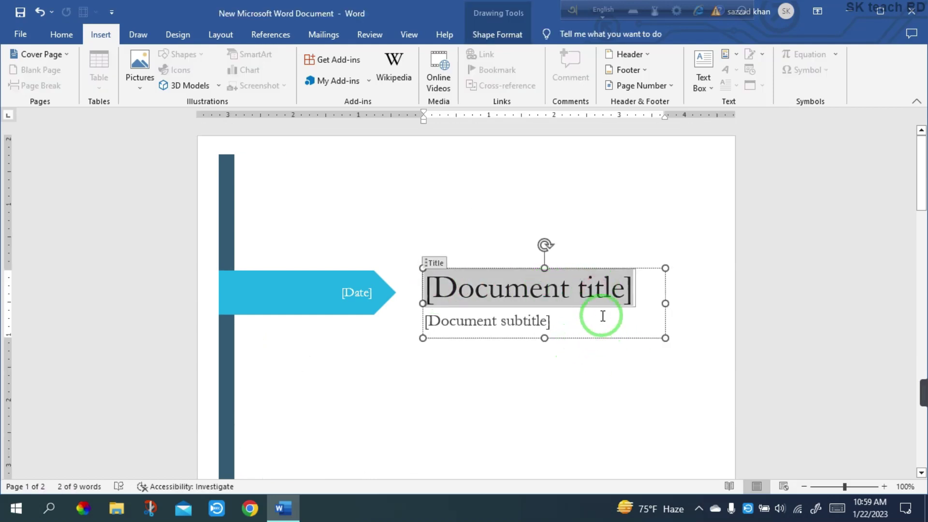
{"action": "left_click", "coordinate": [642, 365]}
{"action": "left_click", "coordinate": [534, 292]}
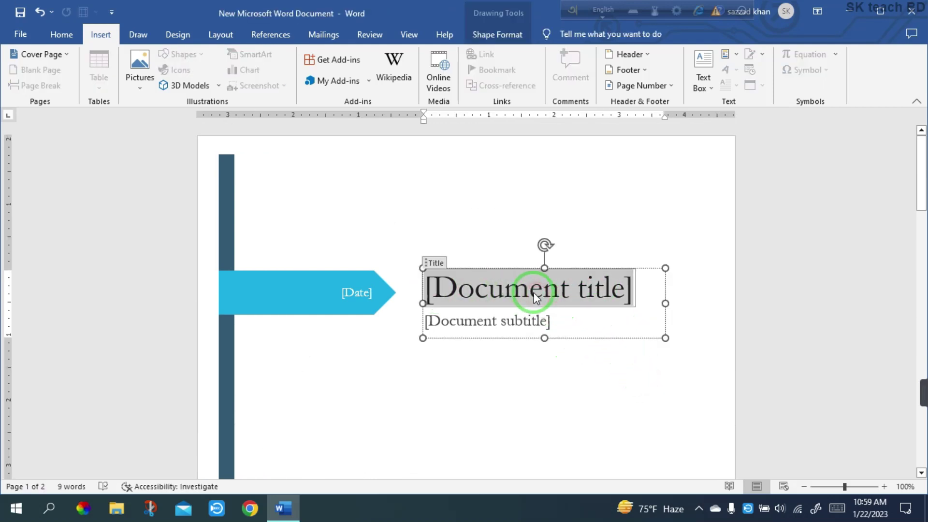
{"action": "left_click", "coordinate": [575, 382]}
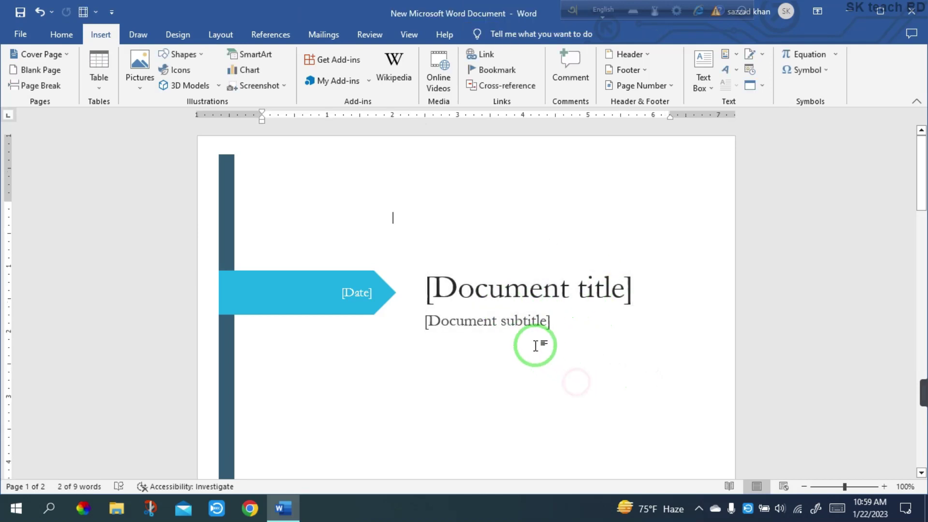
Check the [Document subtitle] placeholder, then select the [Document title] text for replacement.
{"action": "left_click", "coordinate": [528, 321]}
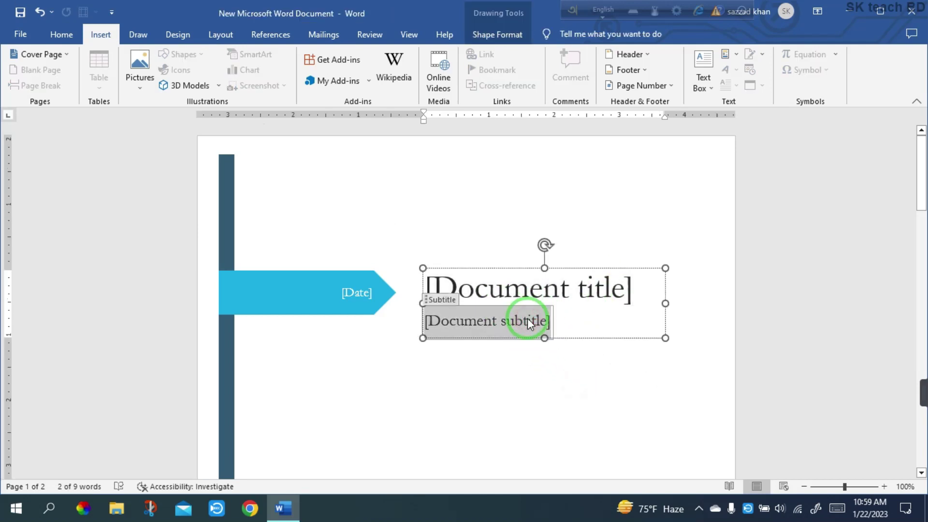
{"action": "left_click", "coordinate": [518, 352]}
{"action": "left_click", "coordinate": [463, 324]}
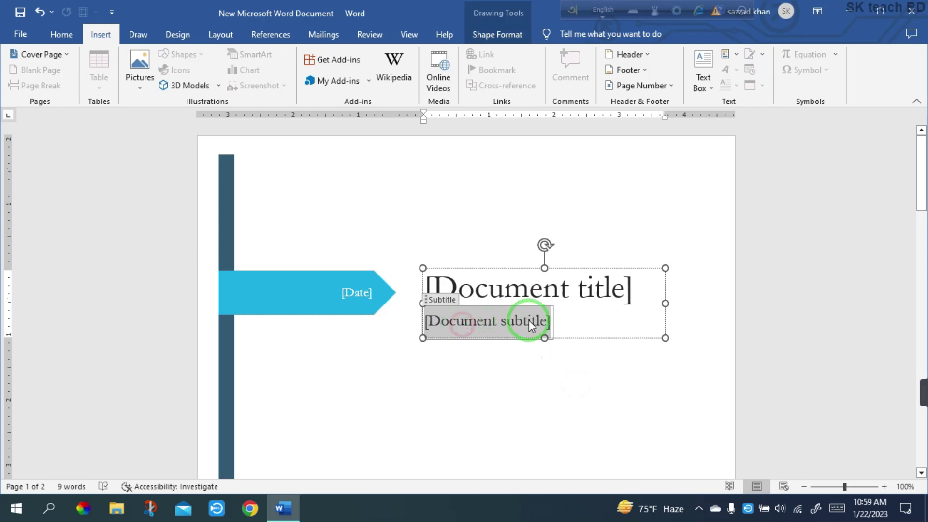
{"action": "left_click", "coordinate": [586, 321]}
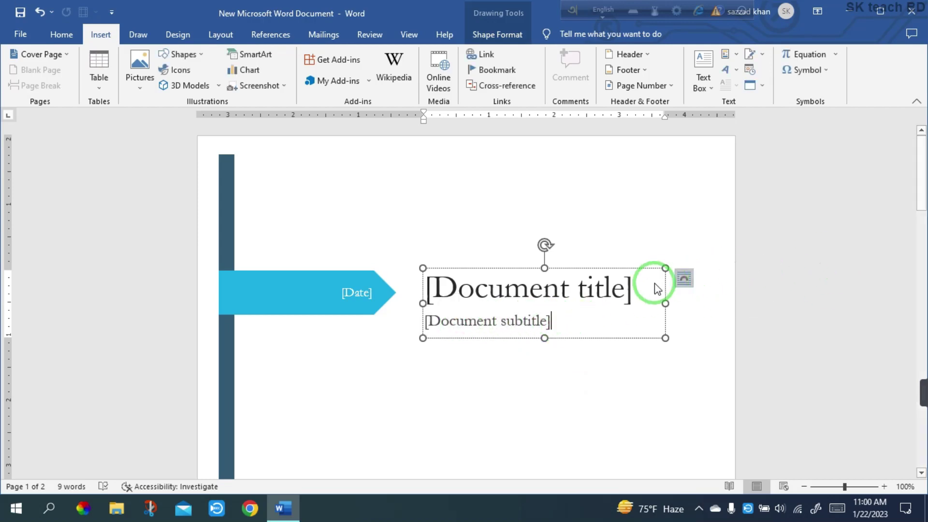
{"action": "left_click", "coordinate": [637, 286]}
{"action": "left_click", "coordinate": [545, 288]}
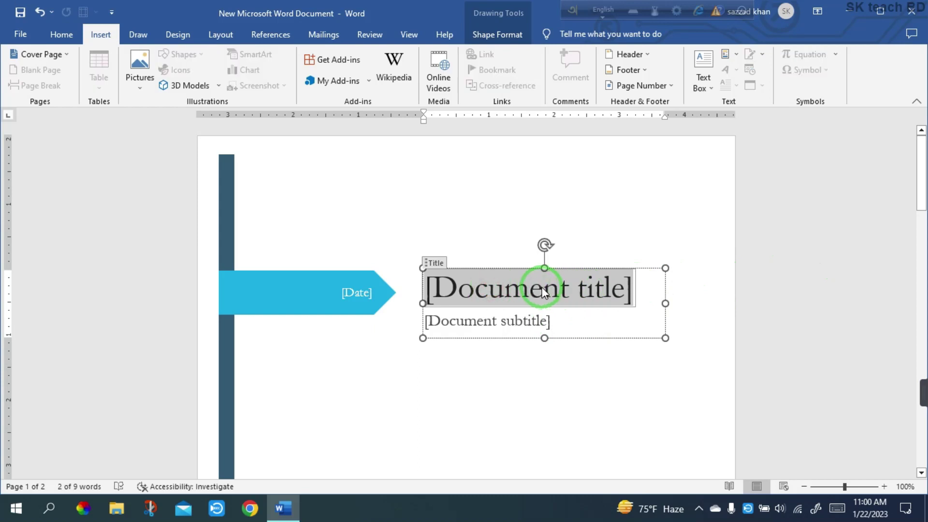
Replace the title placeholder with 'Cover page' and put the cursor after the subtitle.
{"action": "type", "text": "C"}
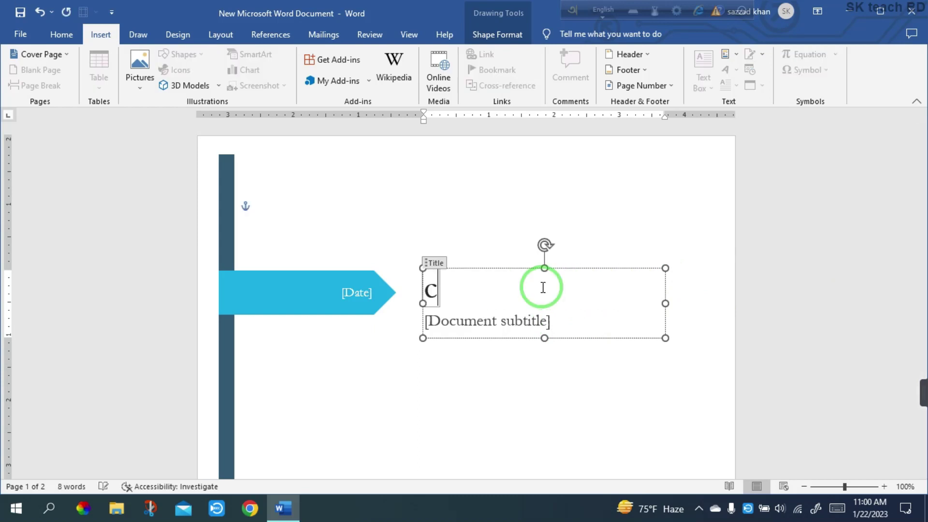
{"action": "type", "text": "o"}
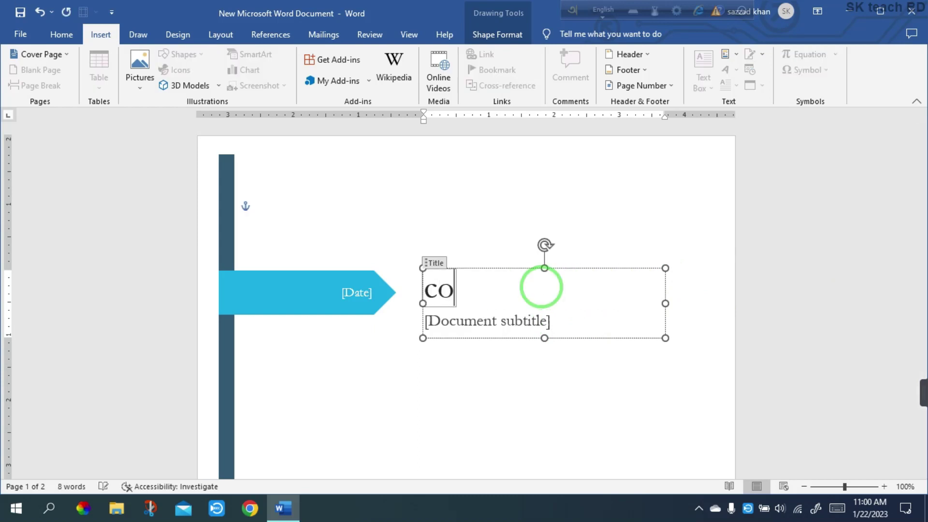
{"action": "type", "text": "ver"}
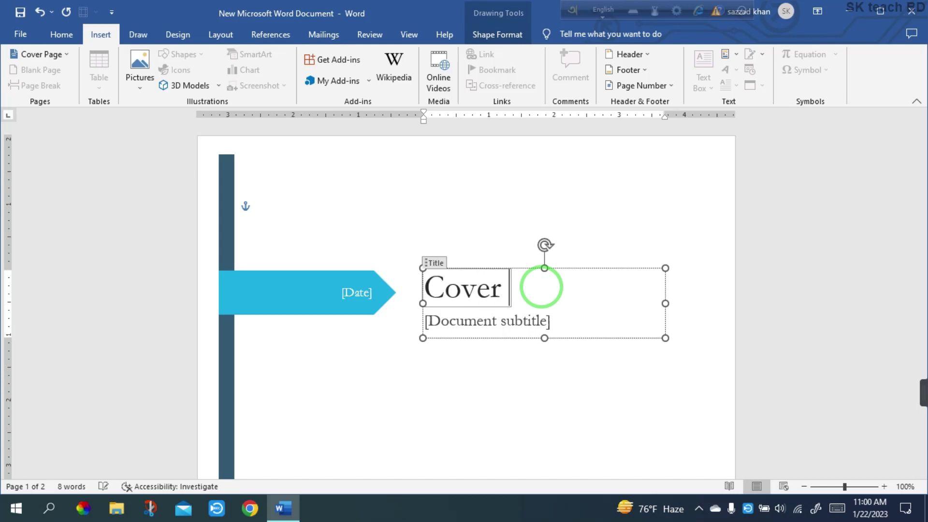
{"action": "type", "text": " pag"}
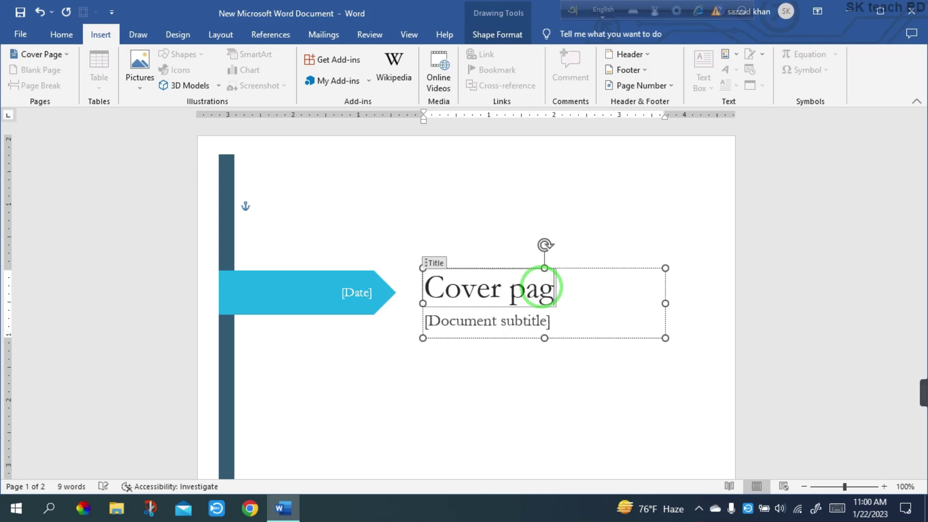
{"action": "type", "text": "e"}
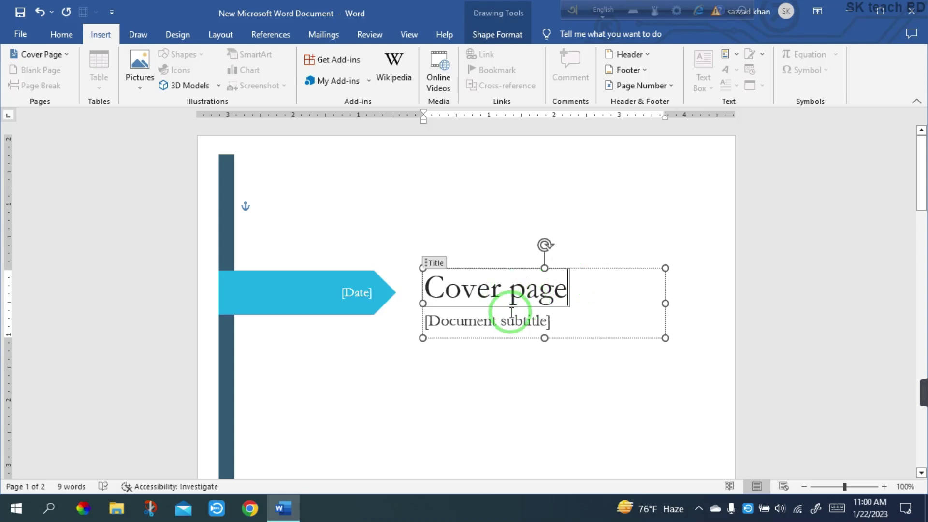
{"action": "left_click", "coordinate": [547, 321]}
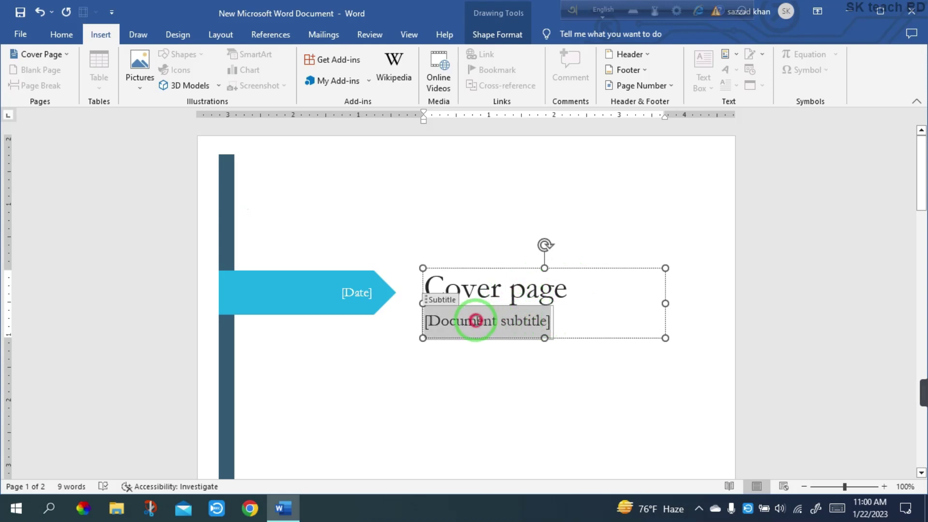
{"action": "left_click", "coordinate": [566, 319]}
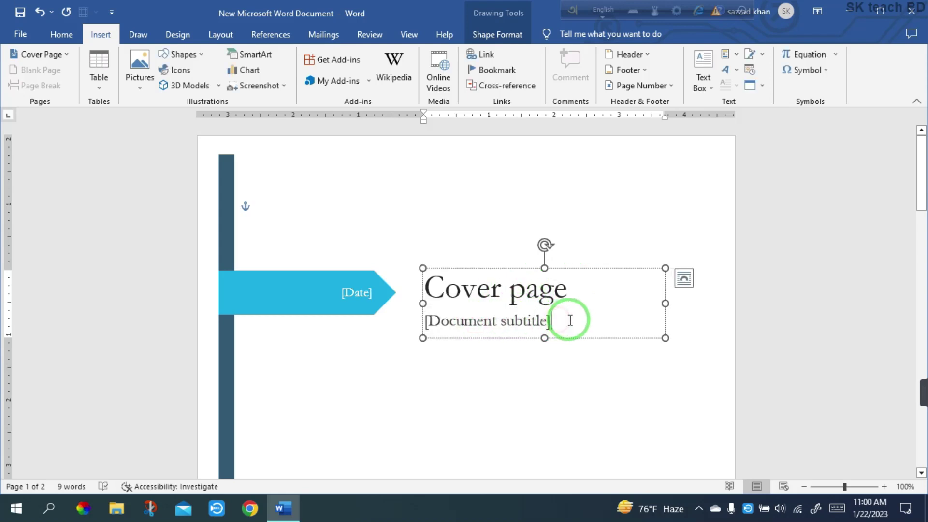
Delete the subtitle line, then undo four times to bring back [Document subtitle].
{"action": "key", "text": "BackSpace"}
{"action": "key", "text": "BackSpace"}
{"action": "key", "text": "BackSpace"}
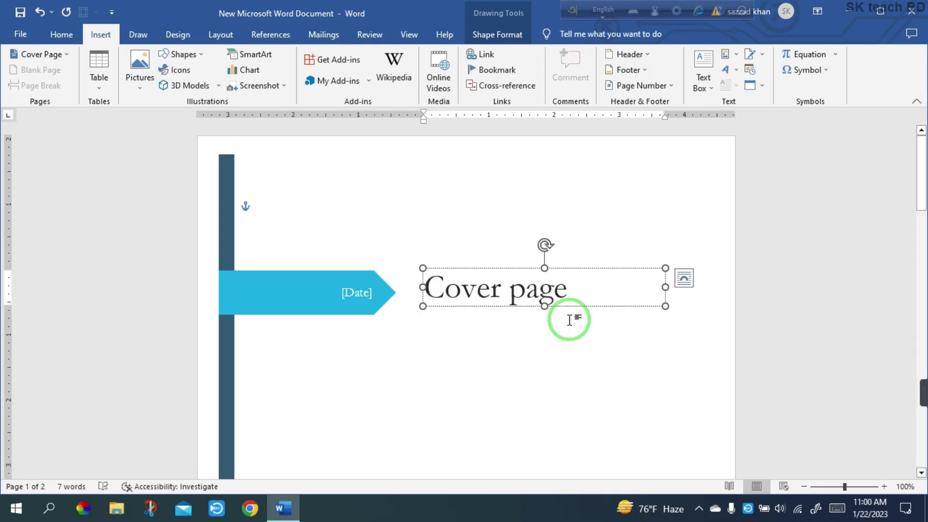
{"action": "key", "text": "Return"}
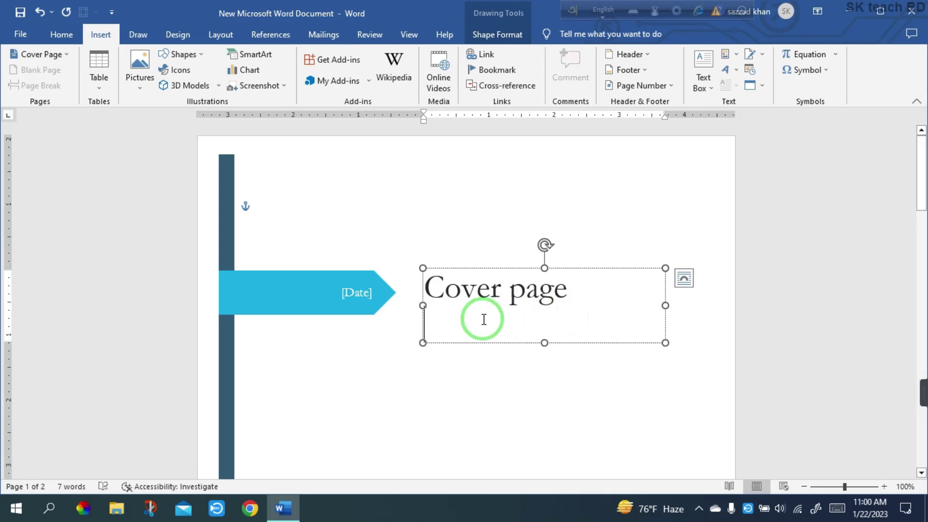
{"action": "left_click", "coordinate": [40, 13]}
{"action": "left_click", "coordinate": [41, 13]}
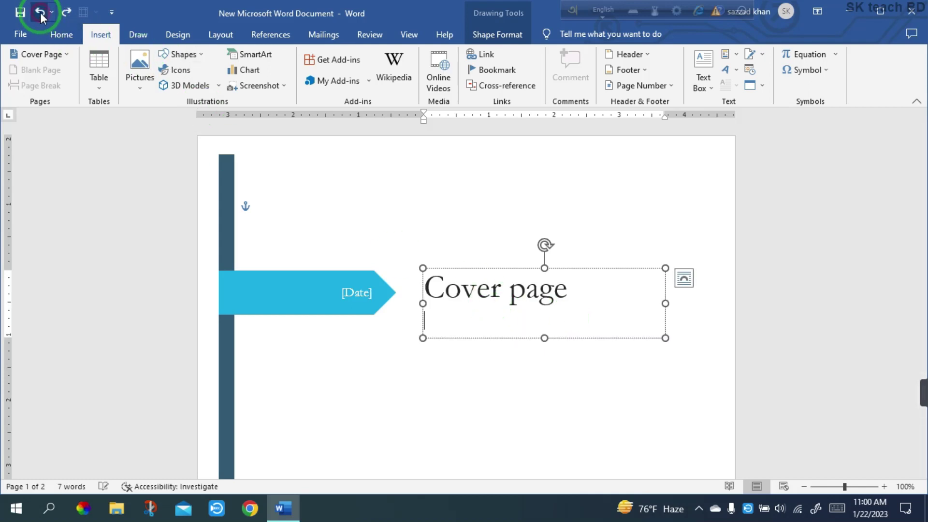
{"action": "left_click", "coordinate": [40, 12]}
{"action": "left_click", "coordinate": [39, 12]}
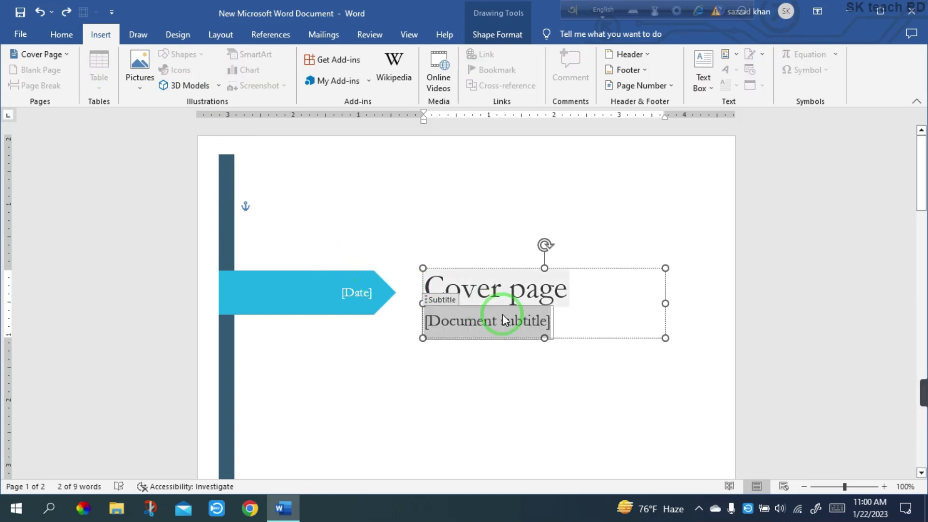
Replace the subtitle placeholder with 'Subscribe now' and select the new subtitle text.
{"action": "left_click", "coordinate": [532, 320]}
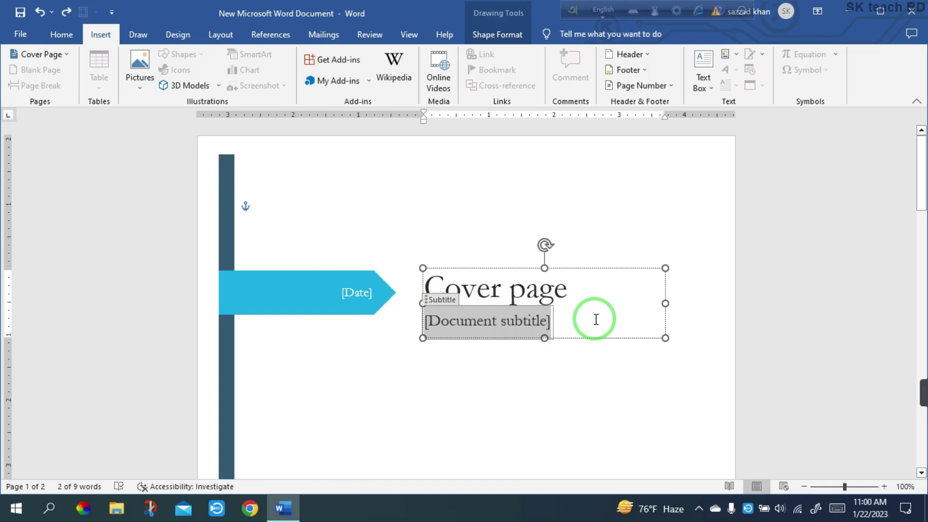
{"action": "type", "text": "sub"}
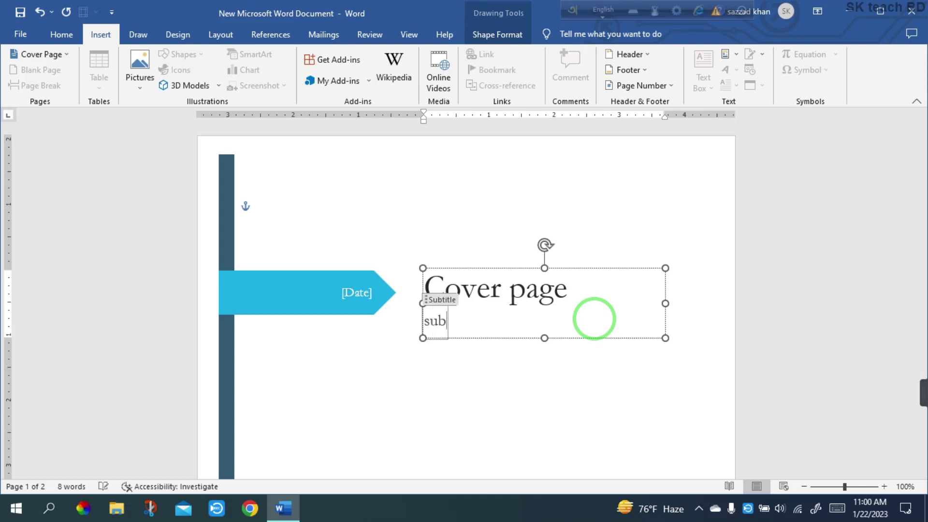
{"action": "type", "text": "scribe"}
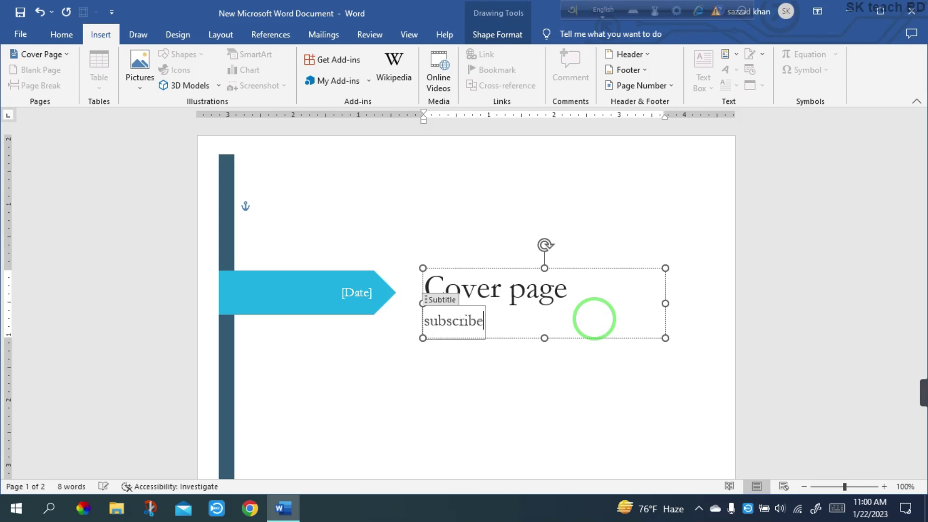
{"action": "type", "text": " now"}
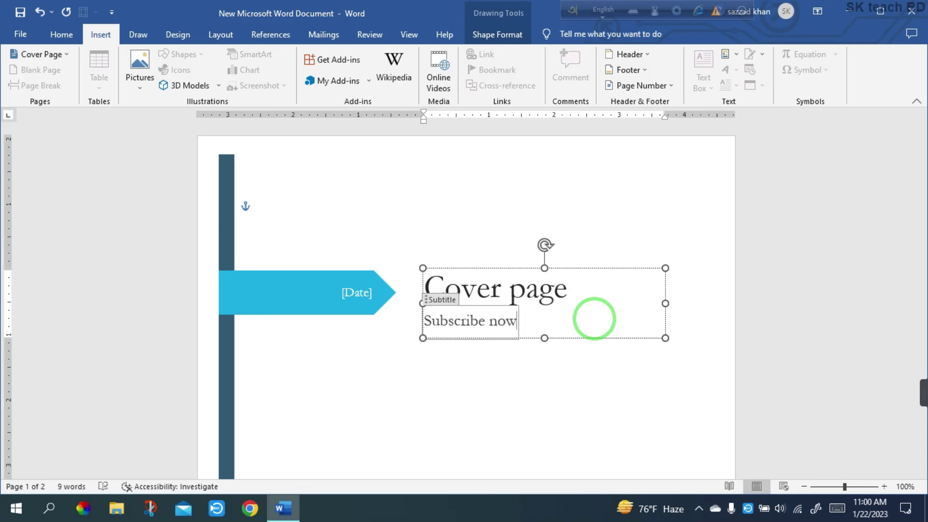
{"action": "left_click", "coordinate": [606, 355]}
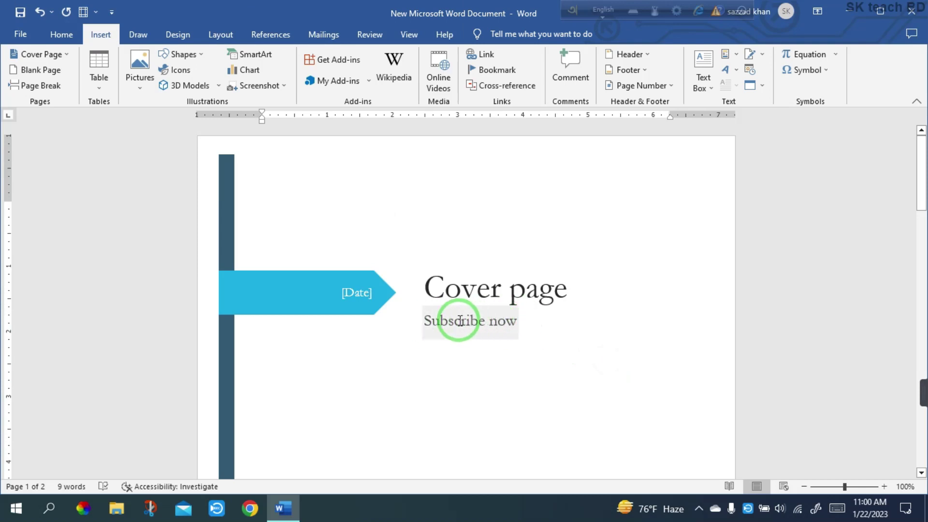
{"action": "left_click_drag", "start_coordinate": [426, 320], "coordinate": [519, 325]}
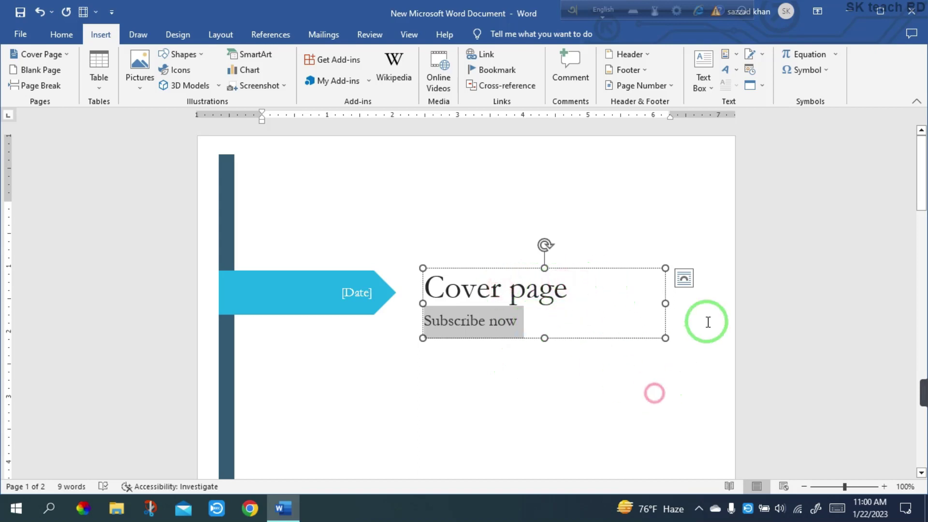
{"action": "left_click", "coordinate": [645, 227]}
{"action": "left_click", "coordinate": [545, 292]}
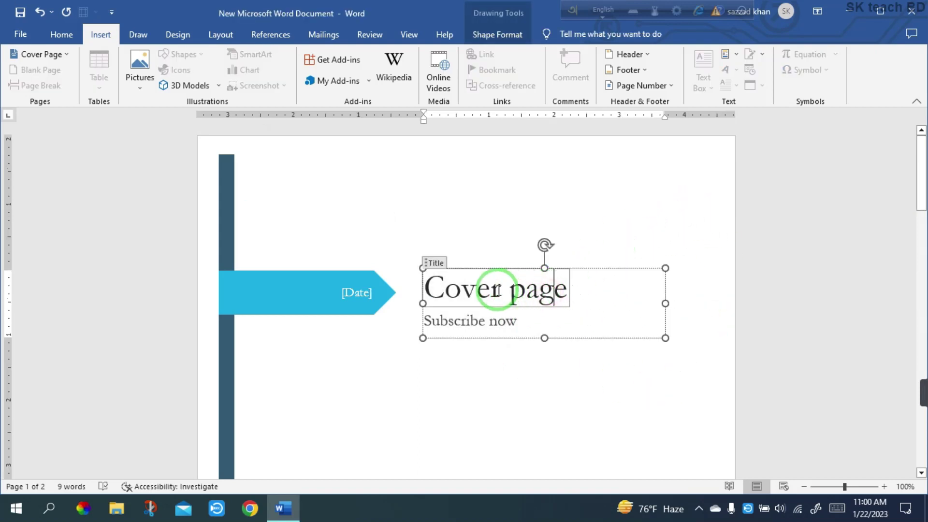
{"action": "left_click", "coordinate": [504, 364]}
{"action": "left_click", "coordinate": [349, 299]}
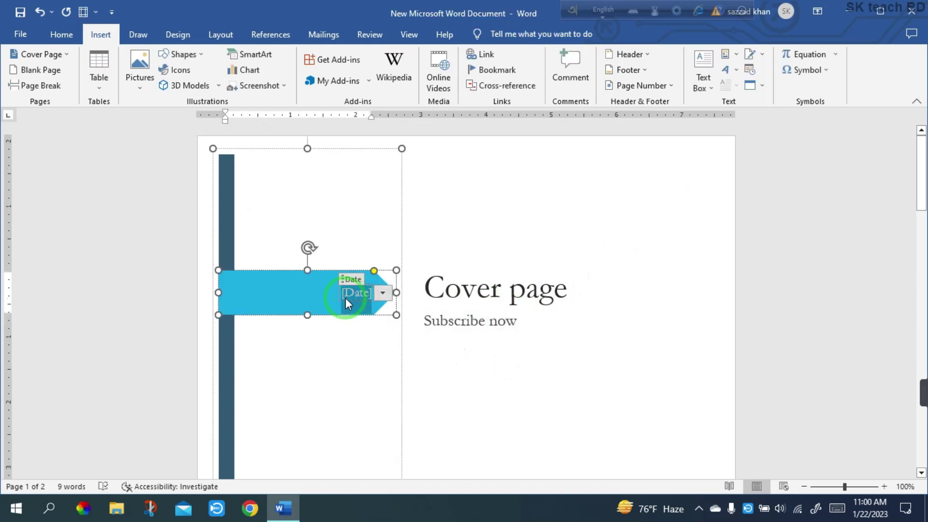
{"action": "left_click", "coordinate": [356, 356]}
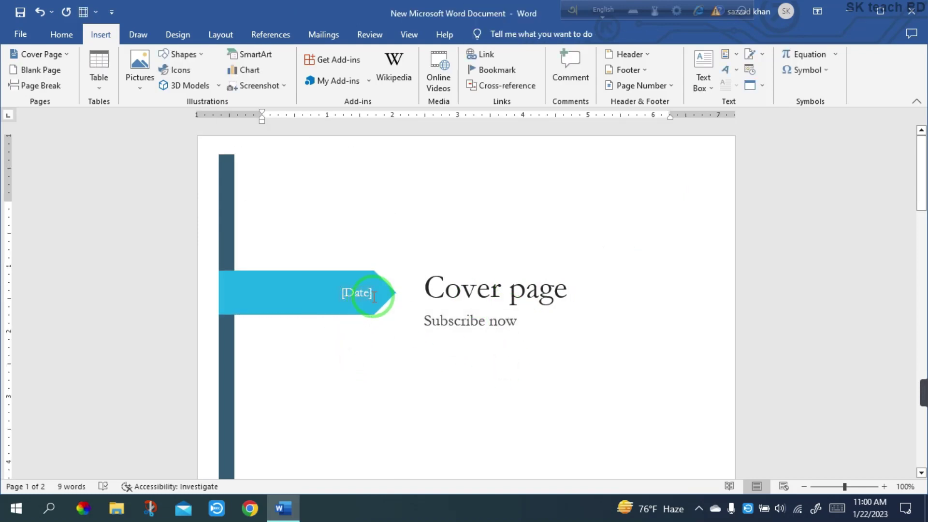
{"action": "left_click", "coordinate": [371, 292]}
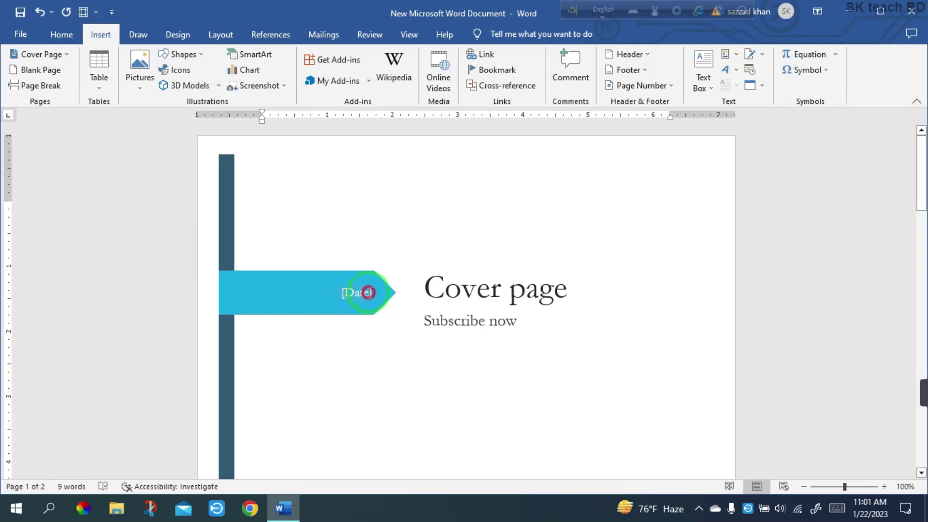
{"action": "left_click", "coordinate": [438, 344]}
{"action": "left_click", "coordinate": [394, 307]}
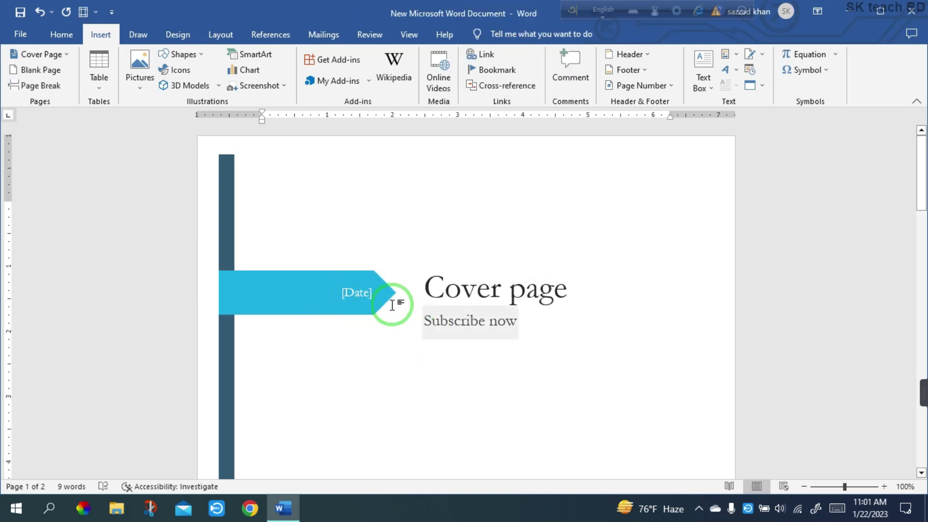
{"action": "left_click", "coordinate": [437, 279]}
Check the [COMPANY NAME] field, then remove the current Whisp cover page via Cover Page.
{"action": "scroll", "coordinate": [491, 248], "scroll_direction": "down", "scroll_amount": 4}
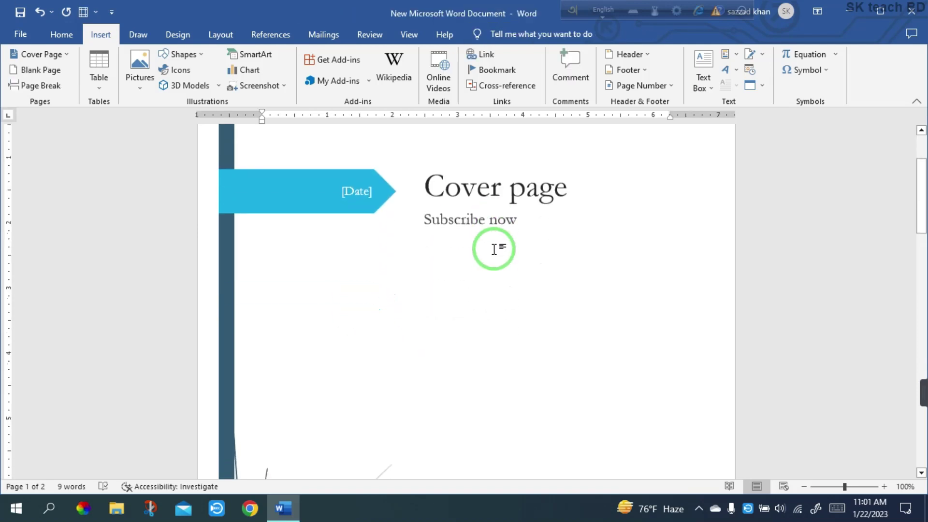
{"action": "scroll", "coordinate": [531, 296], "scroll_direction": "down", "scroll_amount": 14}
{"action": "left_click", "coordinate": [524, 304]}
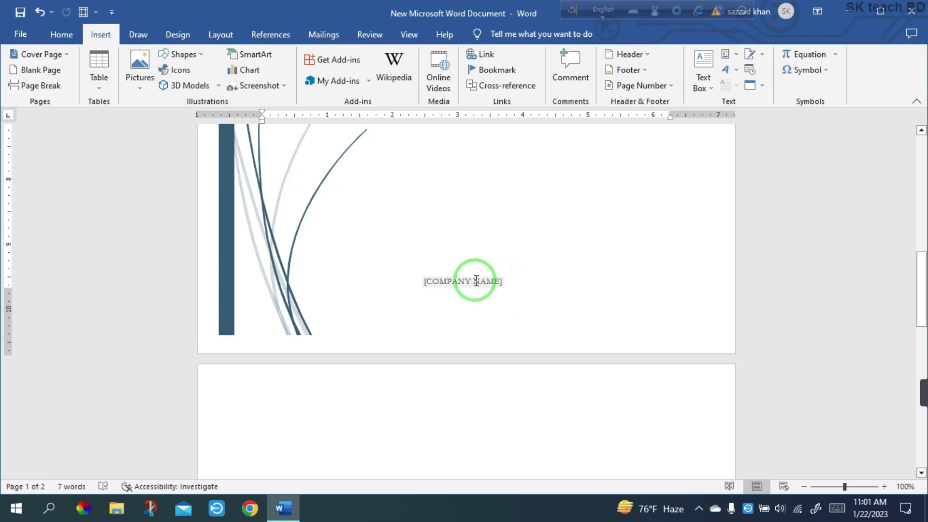
{"action": "scroll", "coordinate": [491, 274], "scroll_direction": "down", "scroll_amount": 3}
{"action": "scroll", "coordinate": [491, 273], "scroll_direction": "up", "scroll_amount": 10}
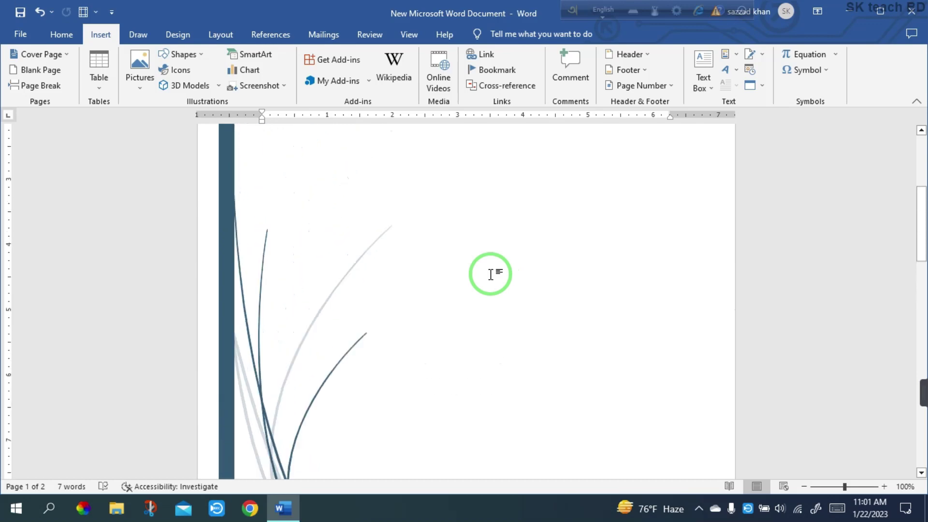
{"action": "scroll", "coordinate": [490, 273], "scroll_direction": "up", "scroll_amount": 5}
{"action": "scroll", "coordinate": [490, 272], "scroll_direction": "up", "scroll_amount": 3}
{"action": "left_click", "coordinate": [42, 54]}
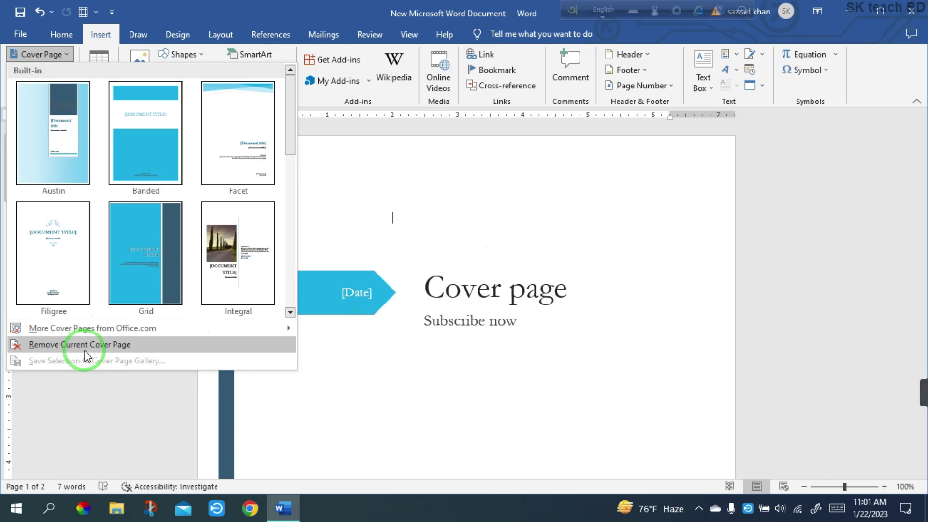
{"action": "left_click", "coordinate": [103, 349]}
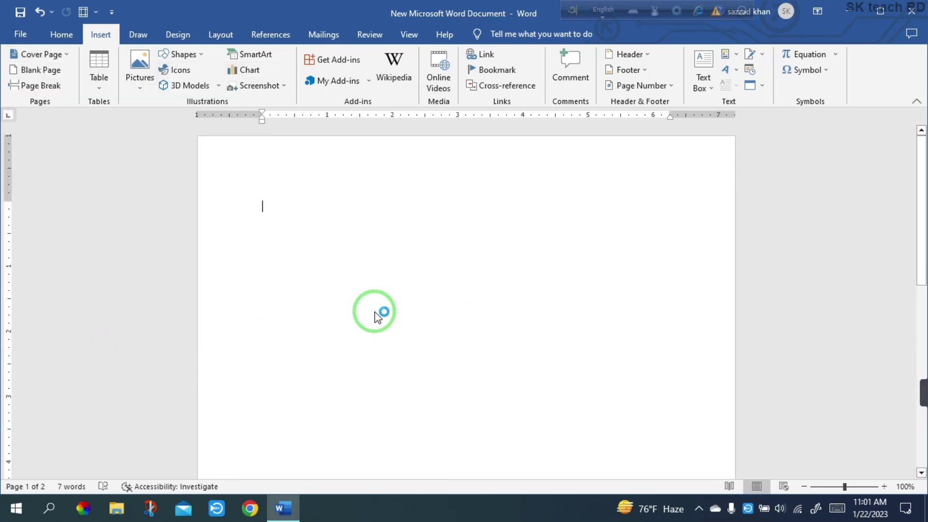
Insert the Filigree cover page from the gallery and scroll through it to review.
{"action": "left_click", "coordinate": [38, 54]}
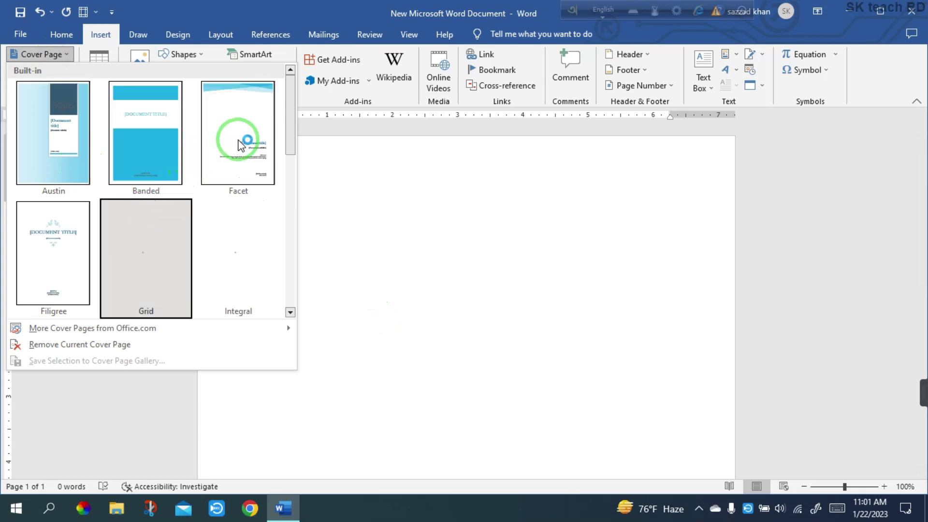
{"action": "left_click", "coordinate": [72, 244]}
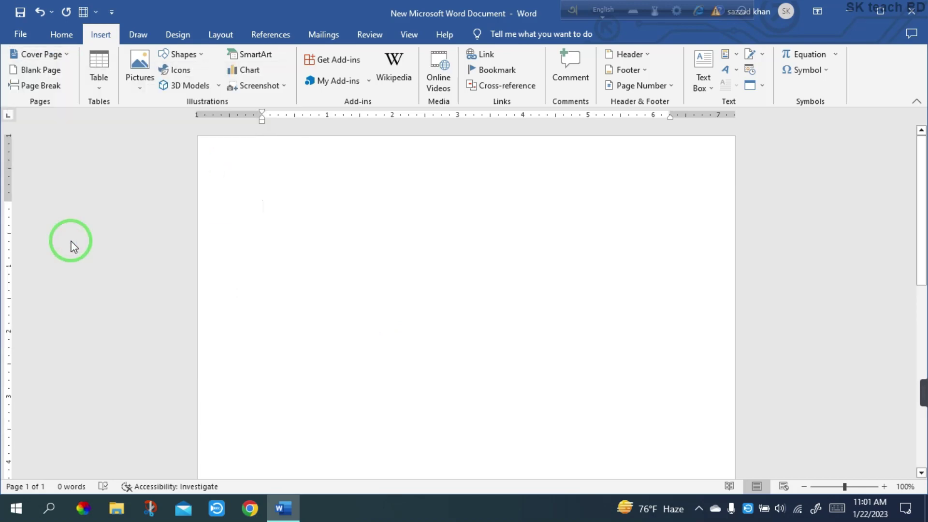
{"action": "scroll", "coordinate": [406, 251], "scroll_direction": "down", "scroll_amount": 5}
{"action": "scroll", "coordinate": [410, 252], "scroll_direction": "down", "scroll_amount": 5}
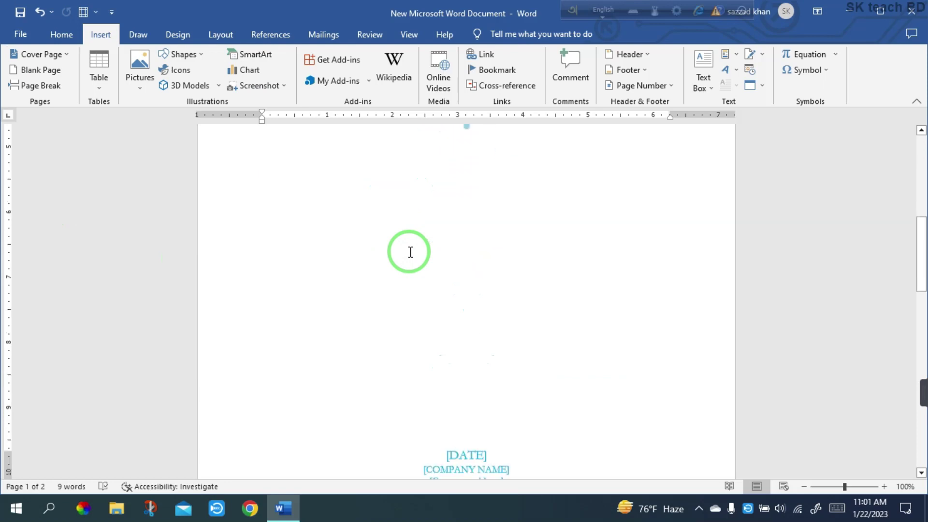
{"action": "scroll", "coordinate": [411, 252], "scroll_direction": "down", "scroll_amount": 5}
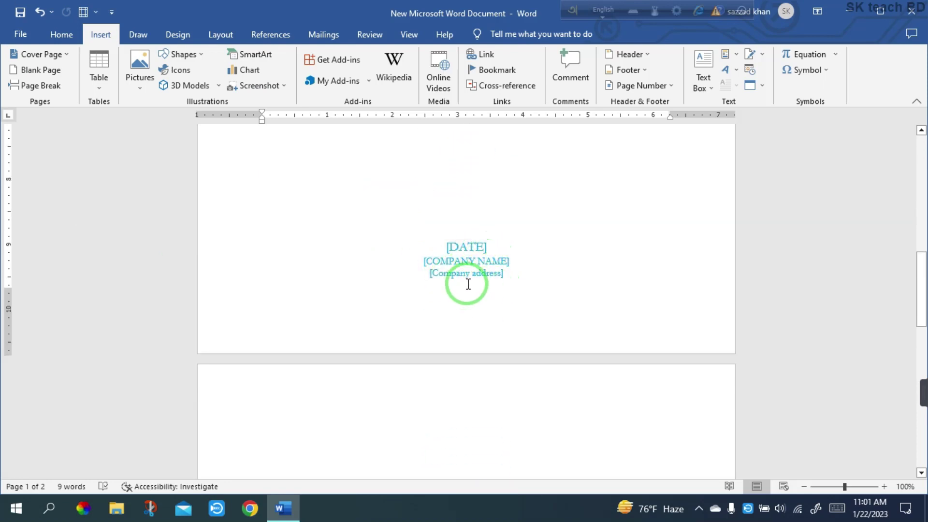
{"action": "scroll", "coordinate": [464, 269], "scroll_direction": "up", "scroll_amount": 5}
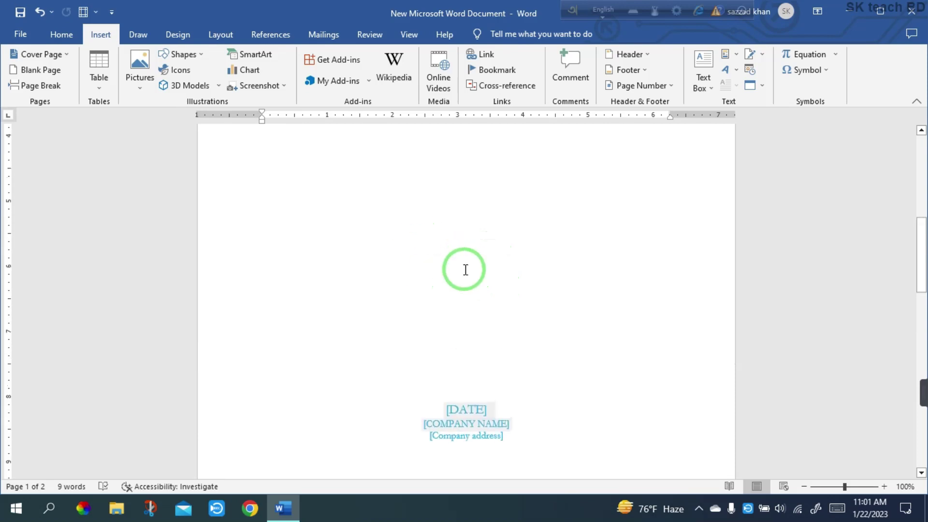
{"action": "scroll", "coordinate": [454, 285], "scroll_direction": "up", "scroll_amount": 1}
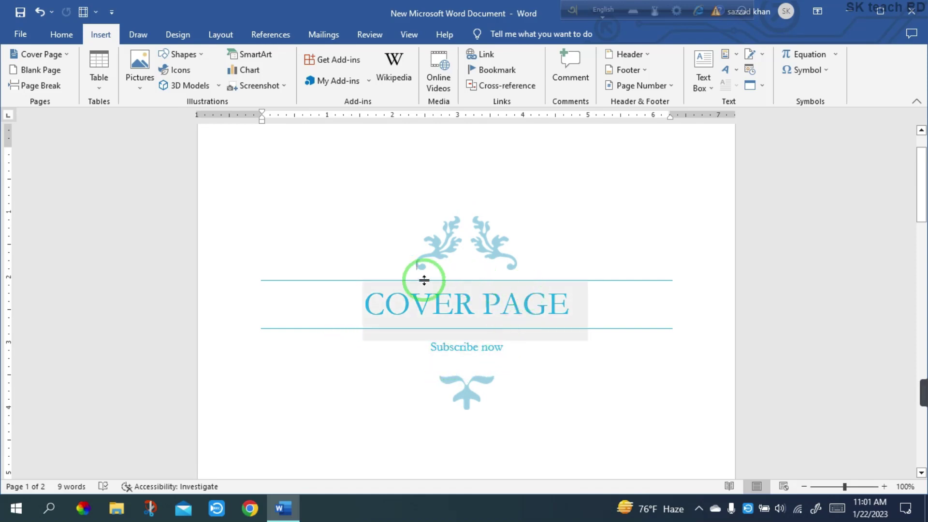
{"action": "scroll", "coordinate": [471, 291], "scroll_direction": "down", "scroll_amount": 5}
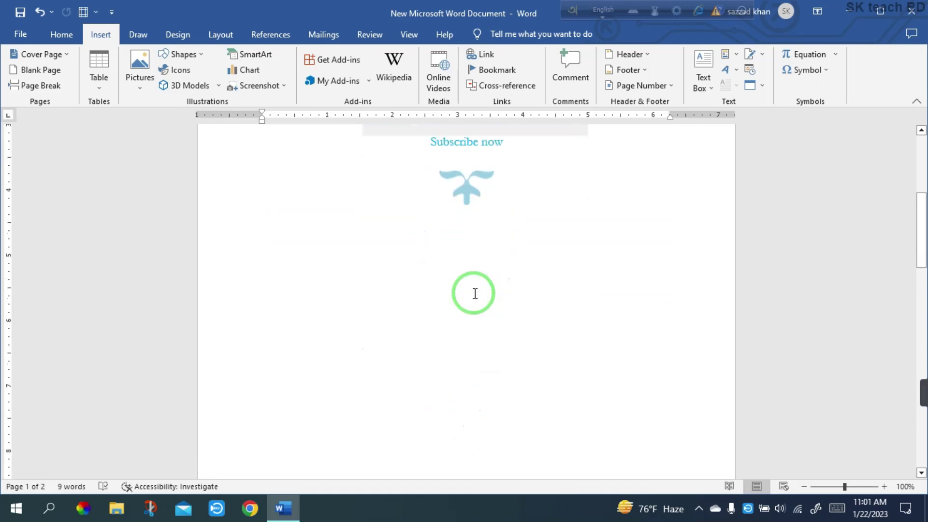
{"action": "scroll", "coordinate": [432, 299], "scroll_direction": "down", "scroll_amount": 3}
{"action": "scroll", "coordinate": [426, 298], "scroll_direction": "down", "scroll_amount": 3}
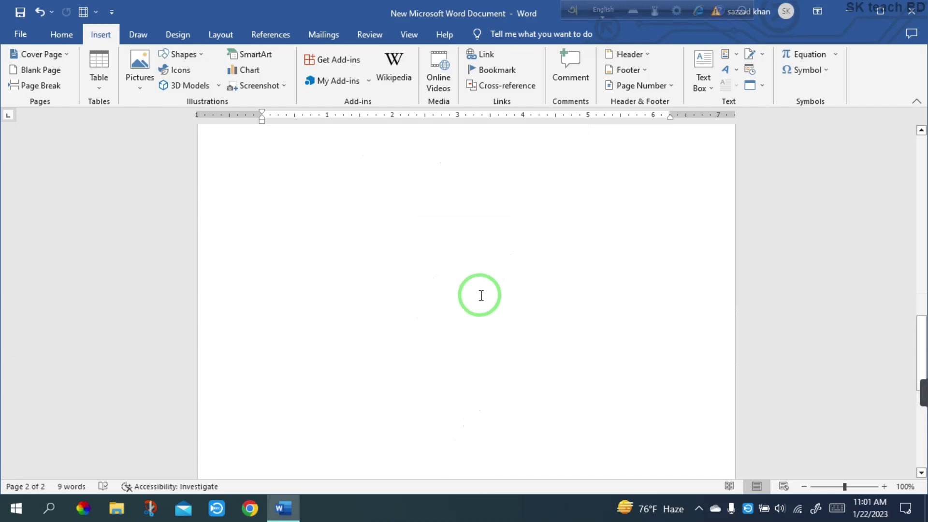
{"action": "scroll", "coordinate": [481, 295], "scroll_direction": "up", "scroll_amount": 2}
Close Word and discard the document's changes with Don't Save.
{"action": "left_click", "coordinate": [912, 10]}
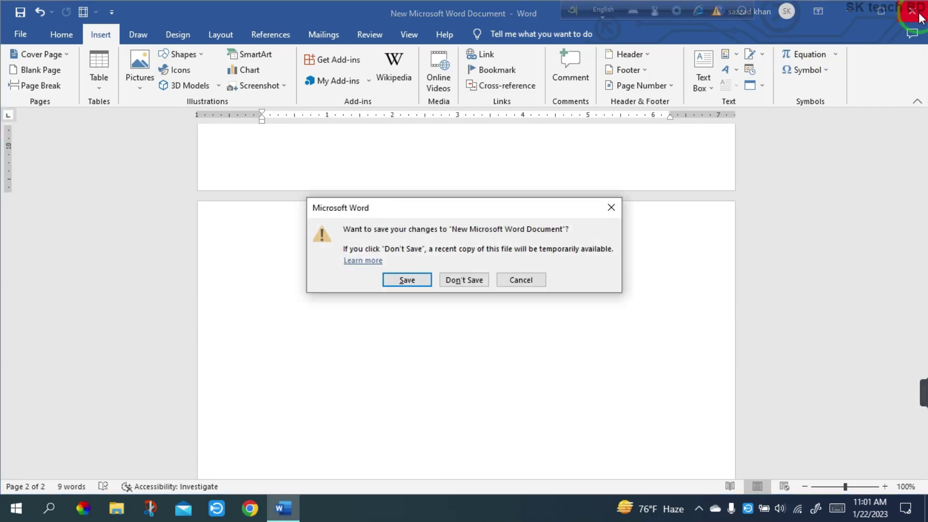
{"action": "left_click", "coordinate": [466, 281]}
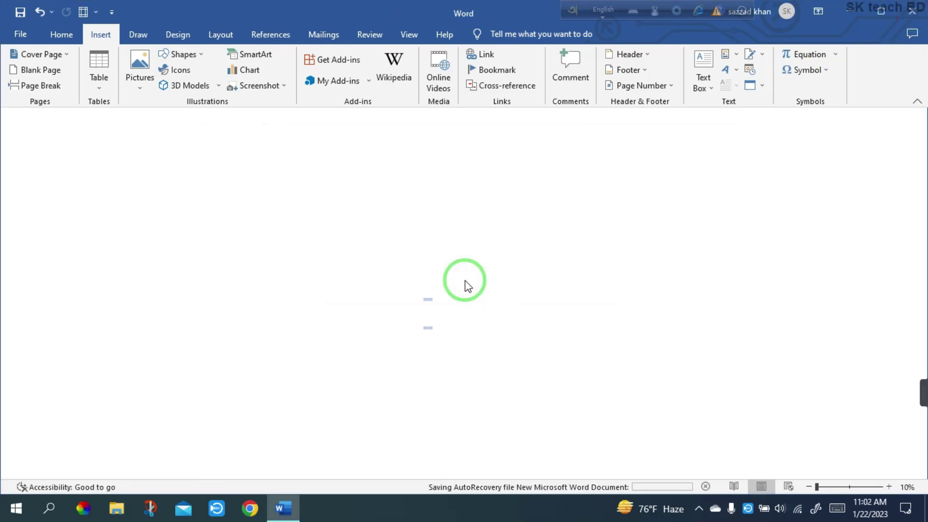